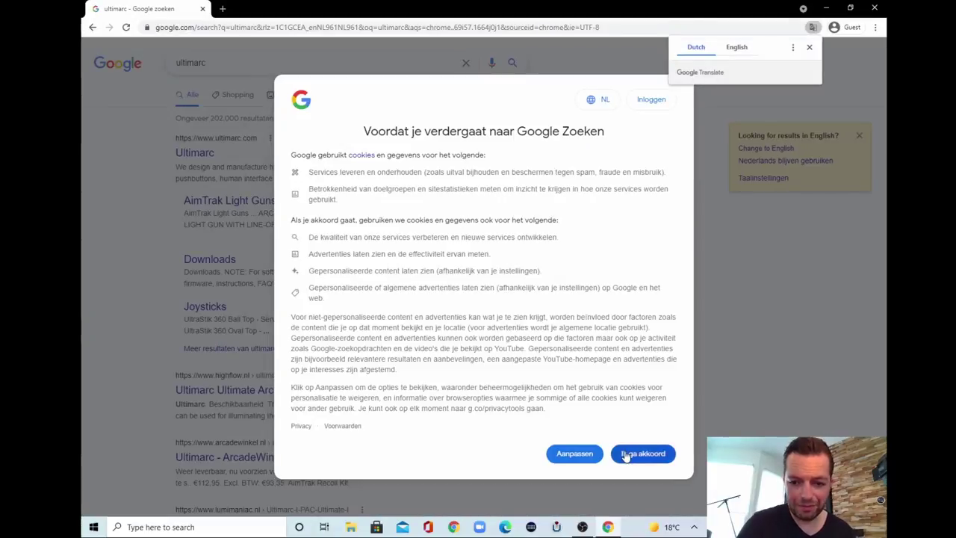
Accept the Google cookies, go to the Ultimarc website and open the I-PAC Ultimate I/O product page among the control interfaces
click(632, 452)
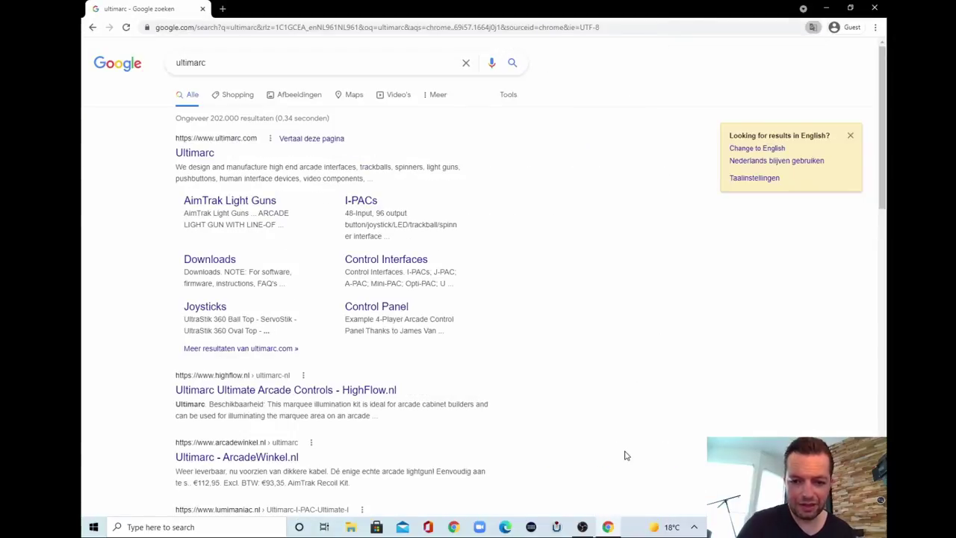
click(190, 153)
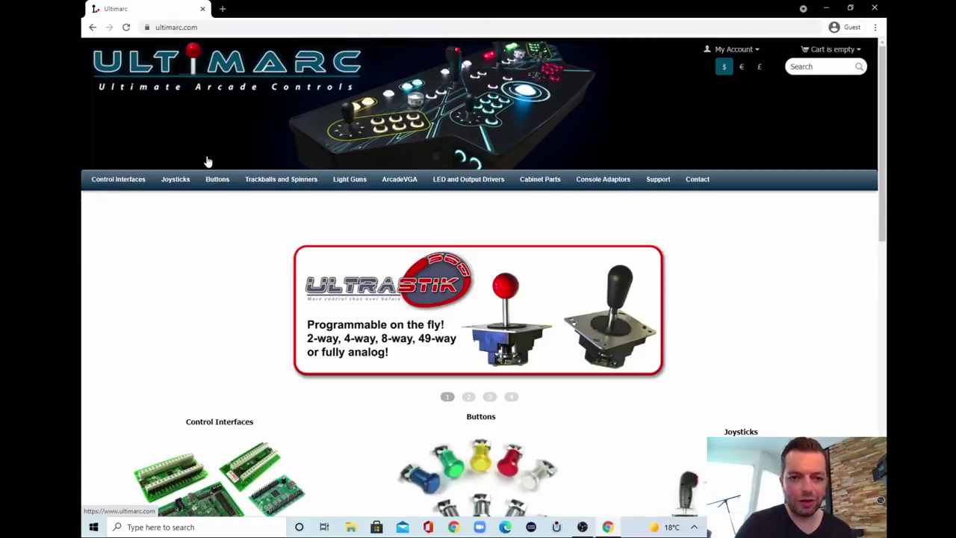
mouse_move(133, 181)
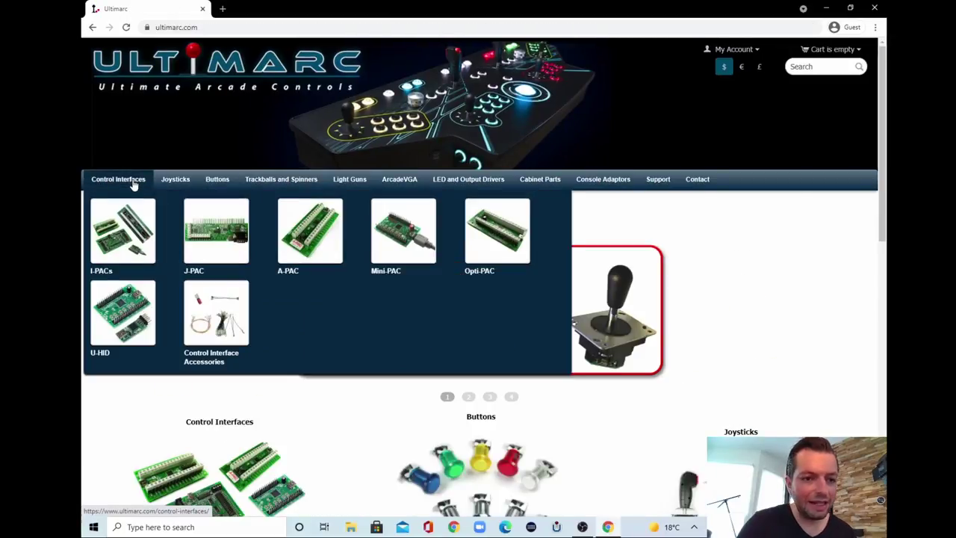
click(133, 228)
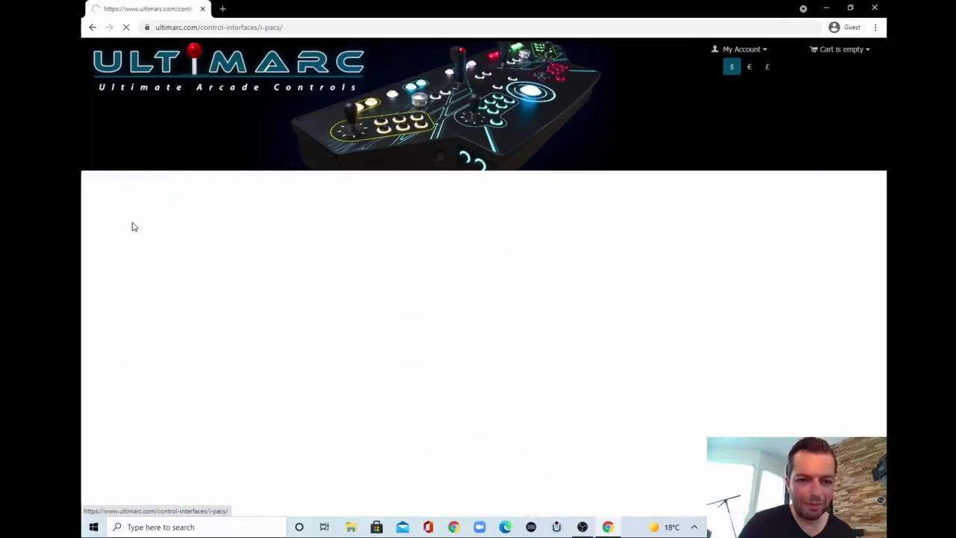
click(299, 252)
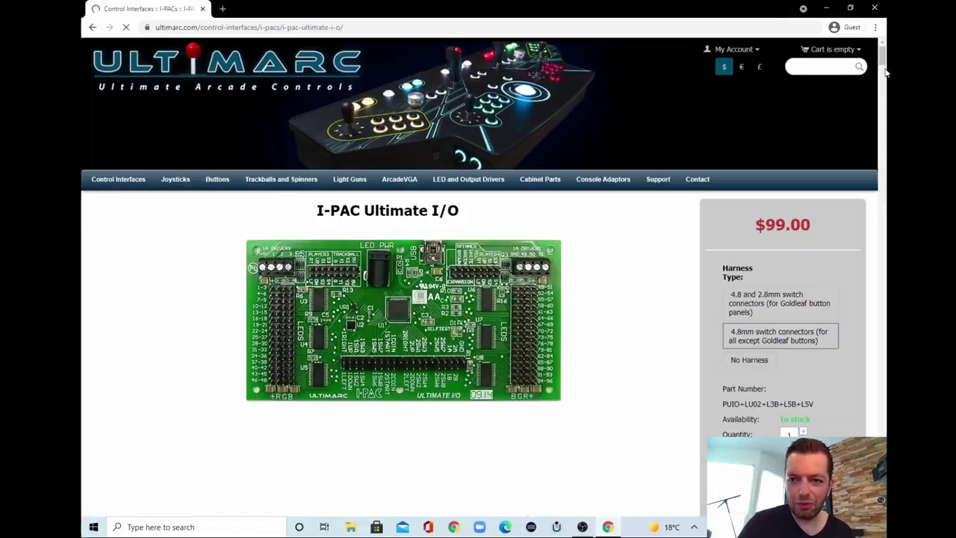
Save the MultiMode firmware archive ipac_multimode.zip from the product page to the Desktop and keep the blocked download
drag(882, 58, 887, 100)
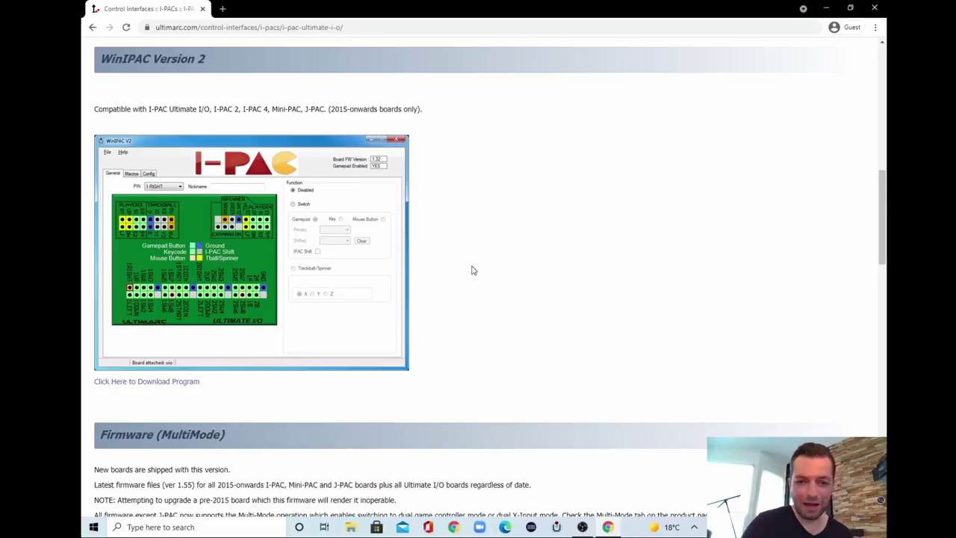
drag(881, 211, 886, 267)
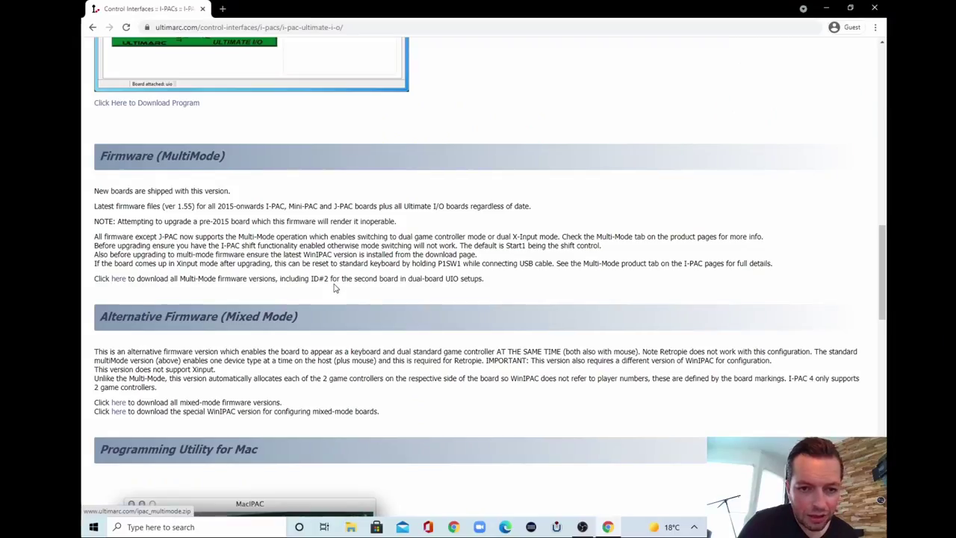
right_click(119, 278)
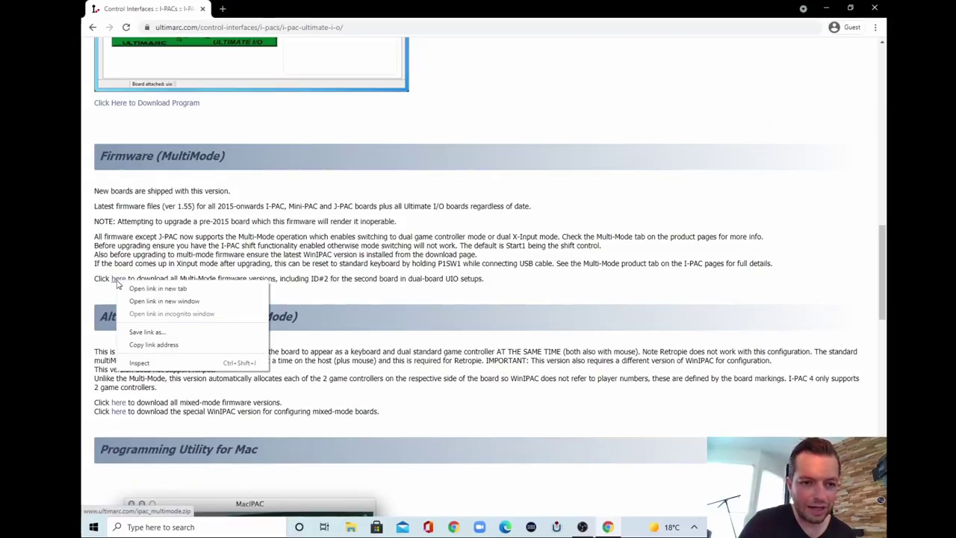
click(169, 333)
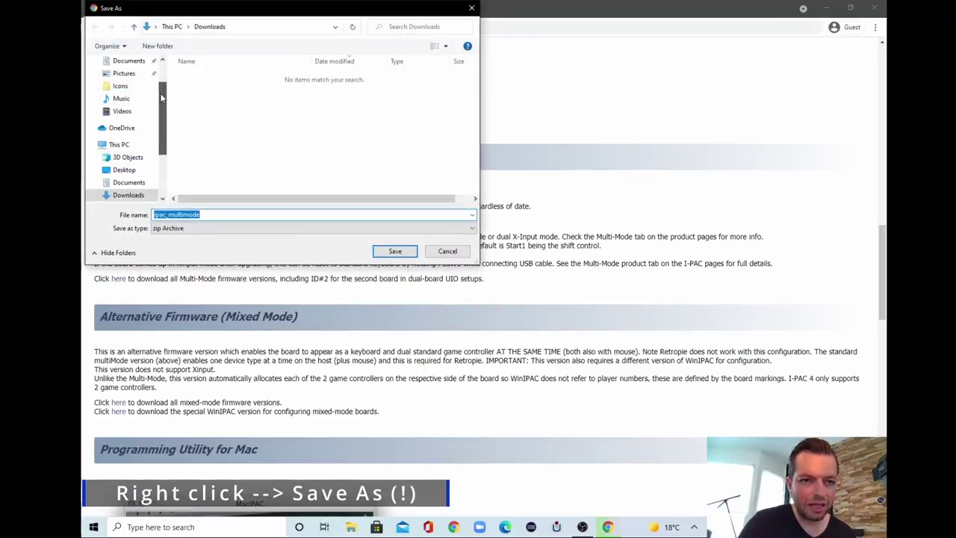
scroll(167, 104, up, 1)
click(124, 85)
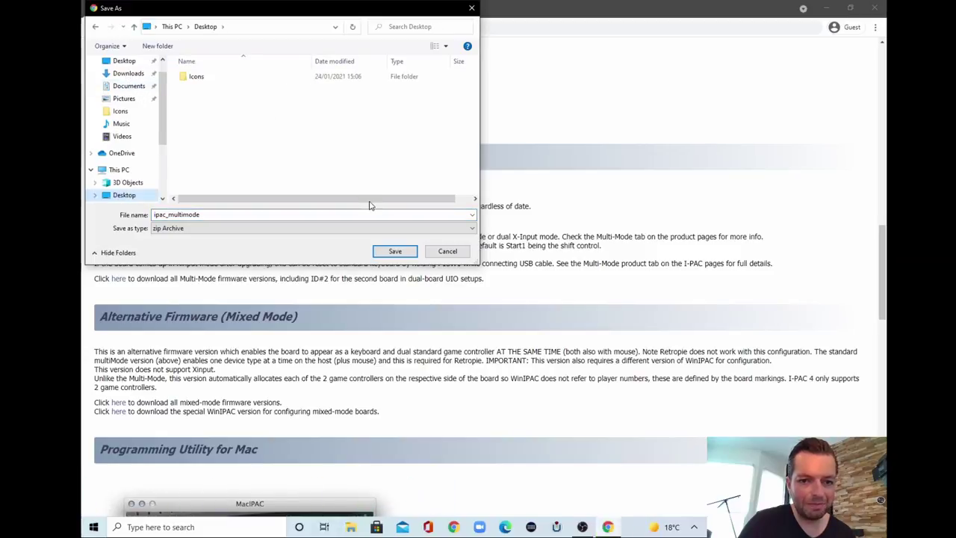
click(394, 252)
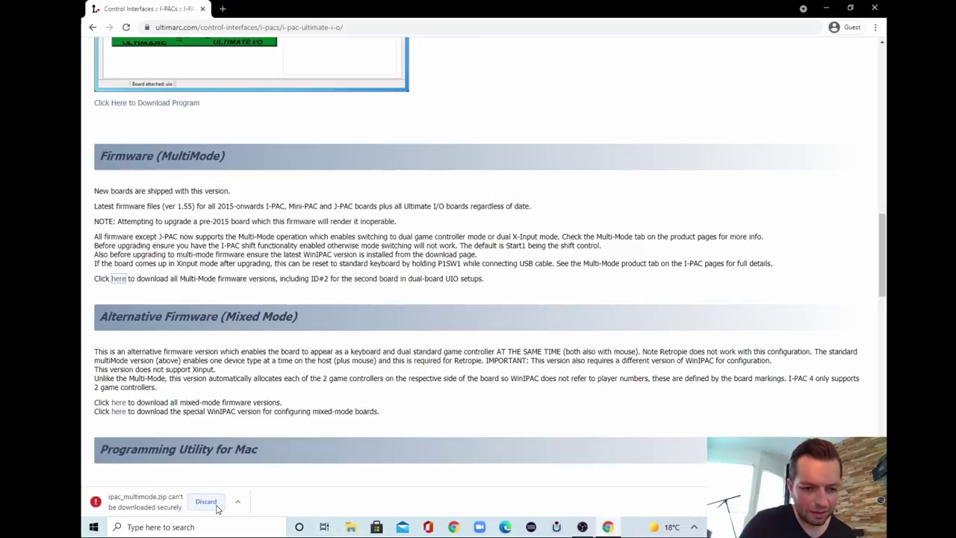
click(238, 502)
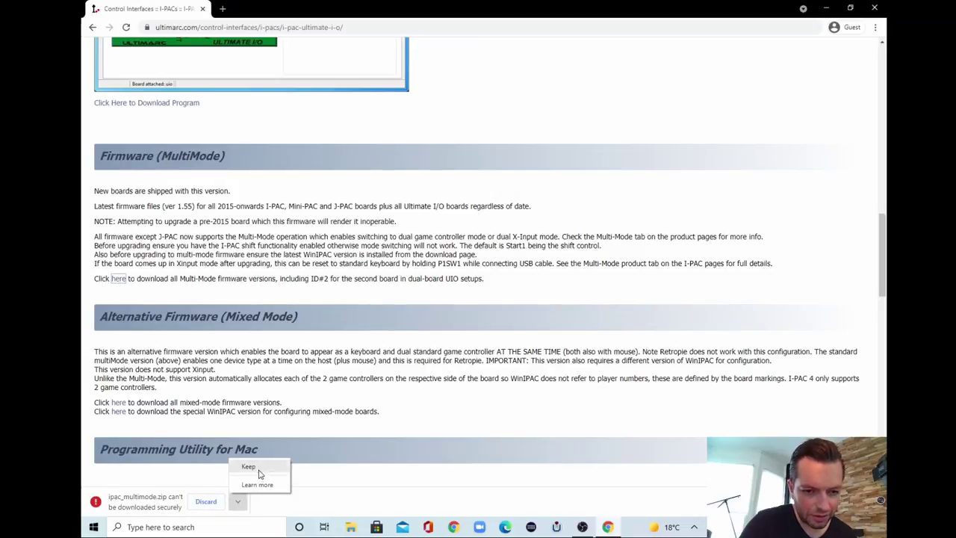
click(260, 470)
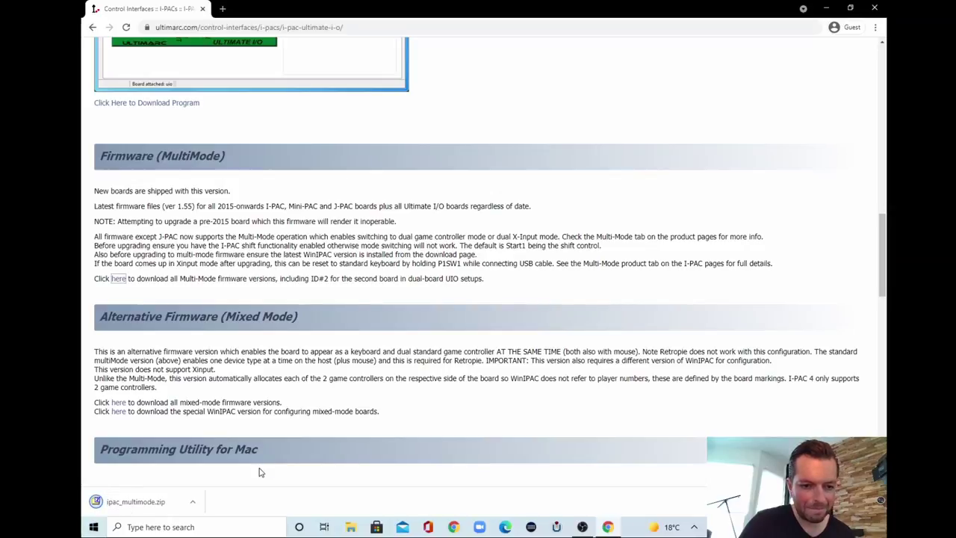
Extract ipac_multimode.zip on the desktop into an ipac_multimode folder with 7-Zip and look through the extracted firmware files
click(827, 8)
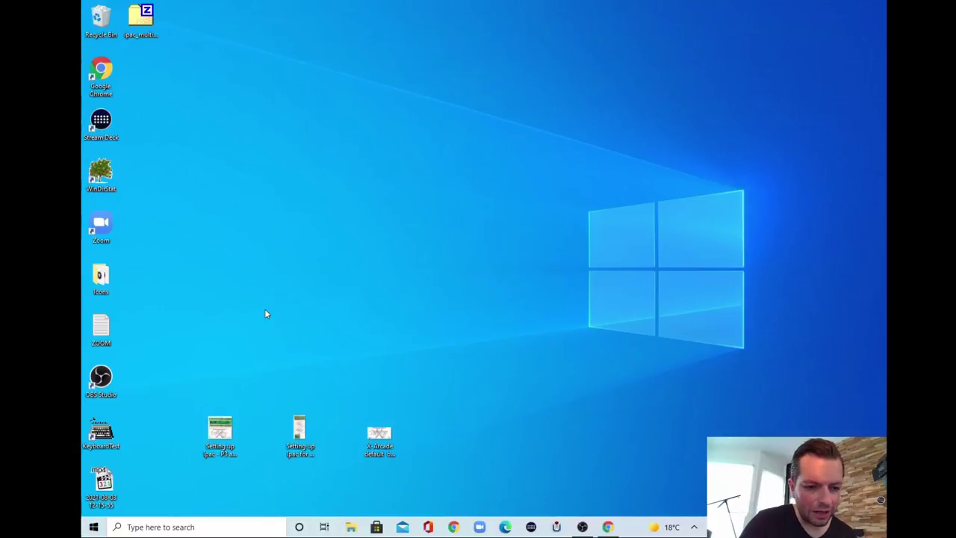
right_click(144, 21)
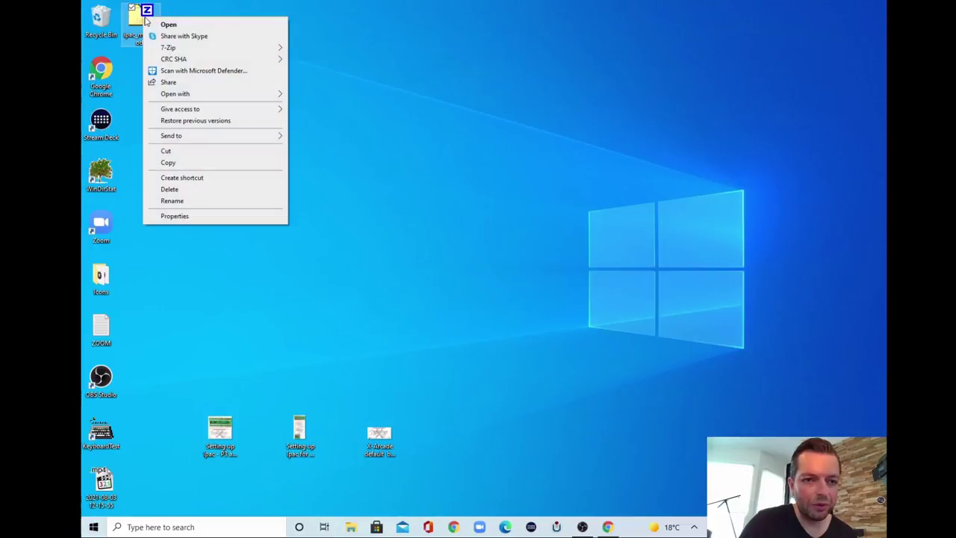
mouse_move(194, 49)
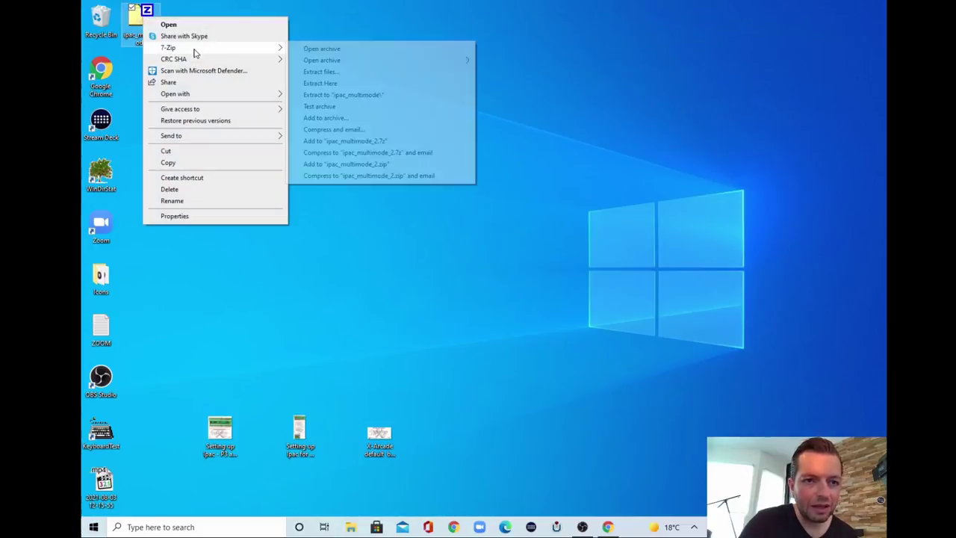
click(338, 72)
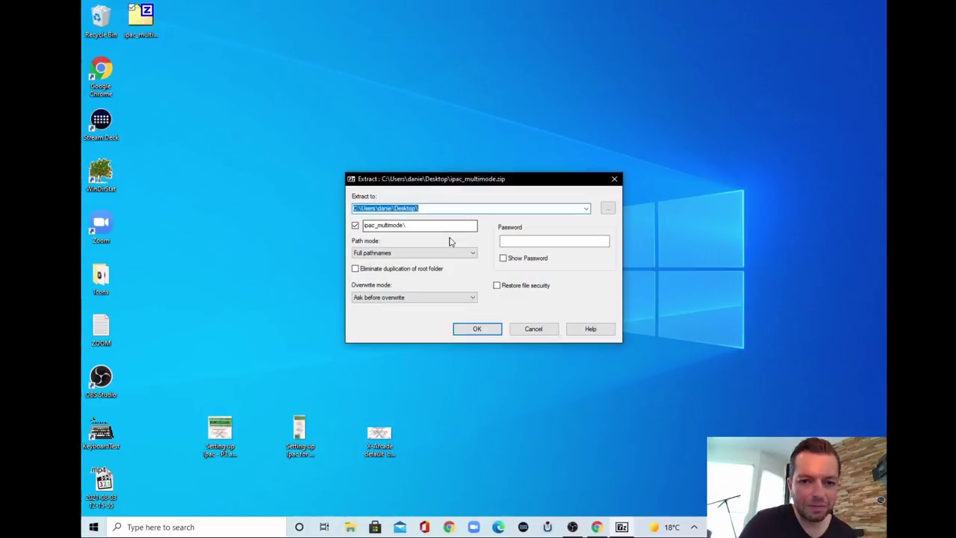
click(475, 327)
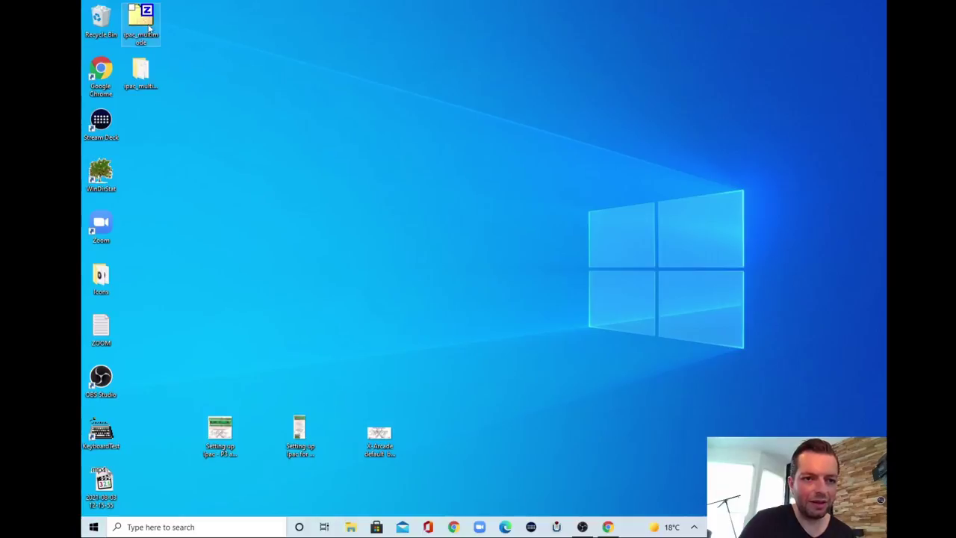
double_click(142, 71)
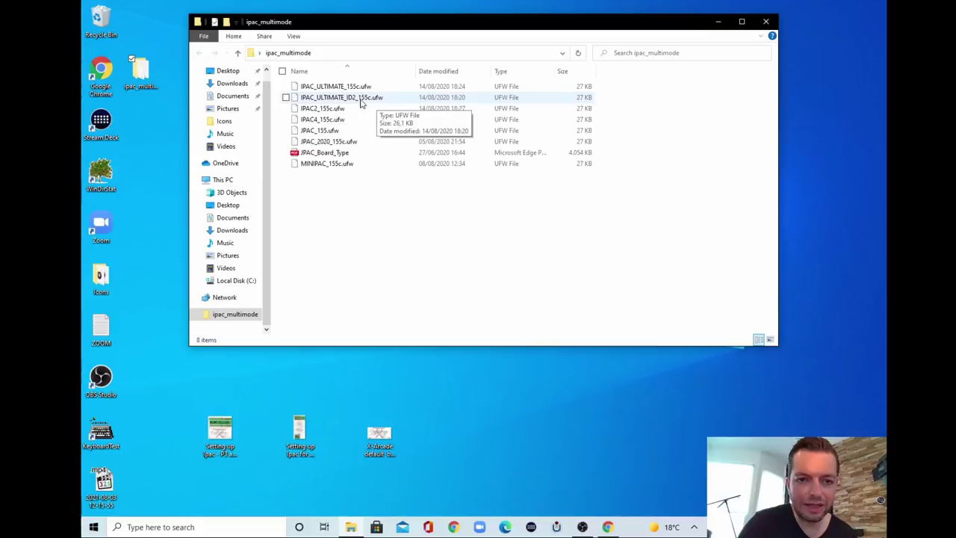
click(717, 23)
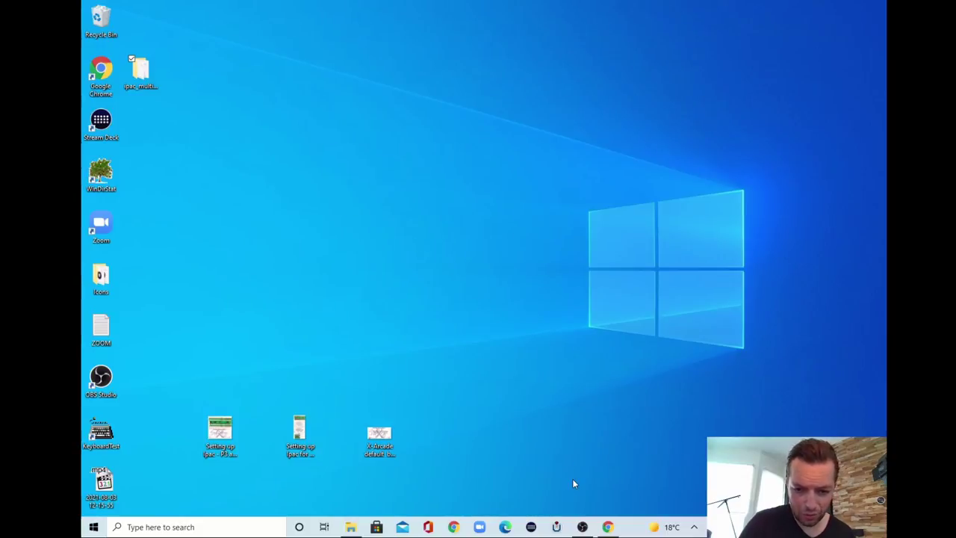
click(556, 527)
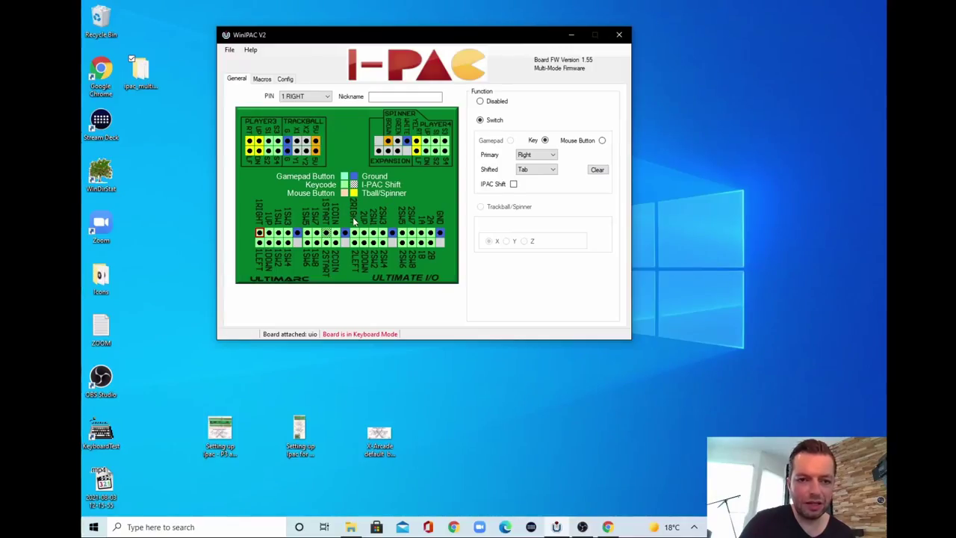
click(230, 50)
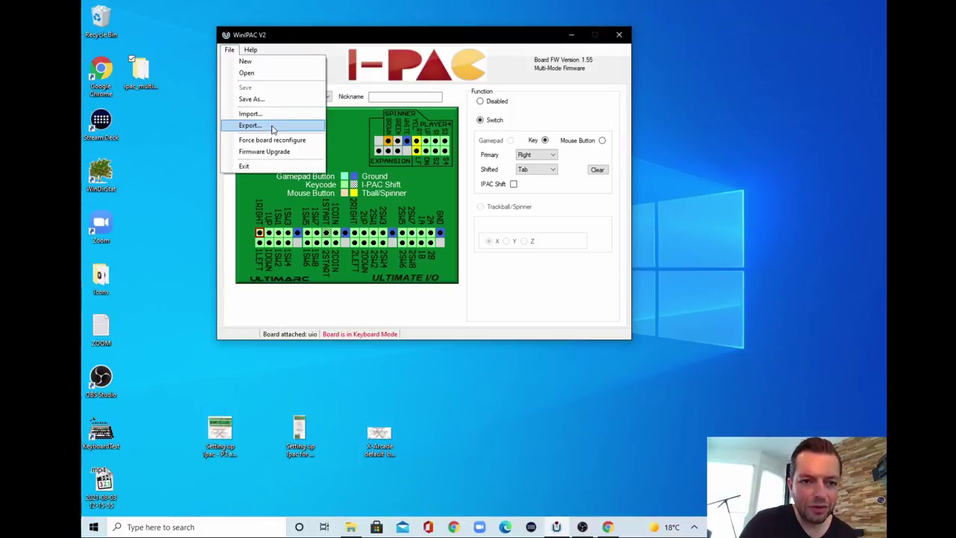
click(300, 155)
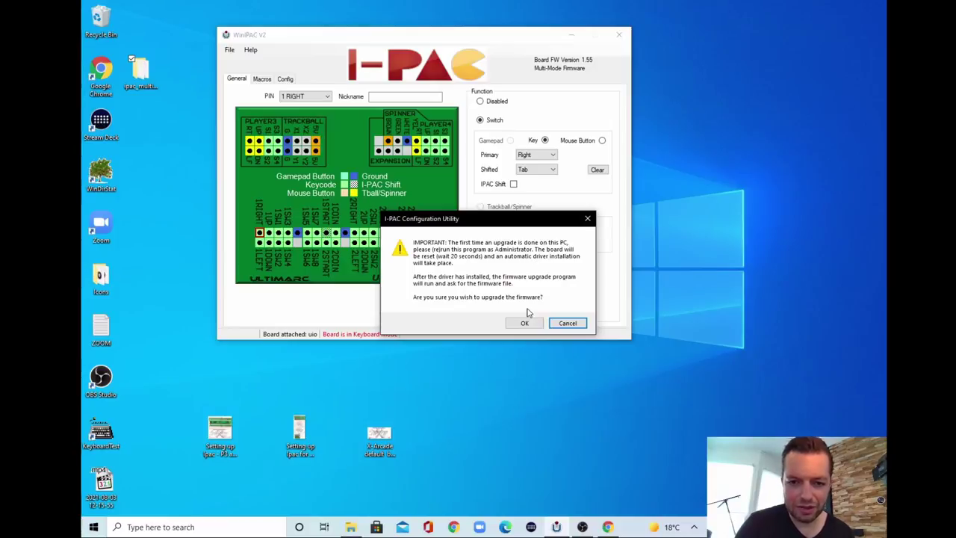
click(566, 323)
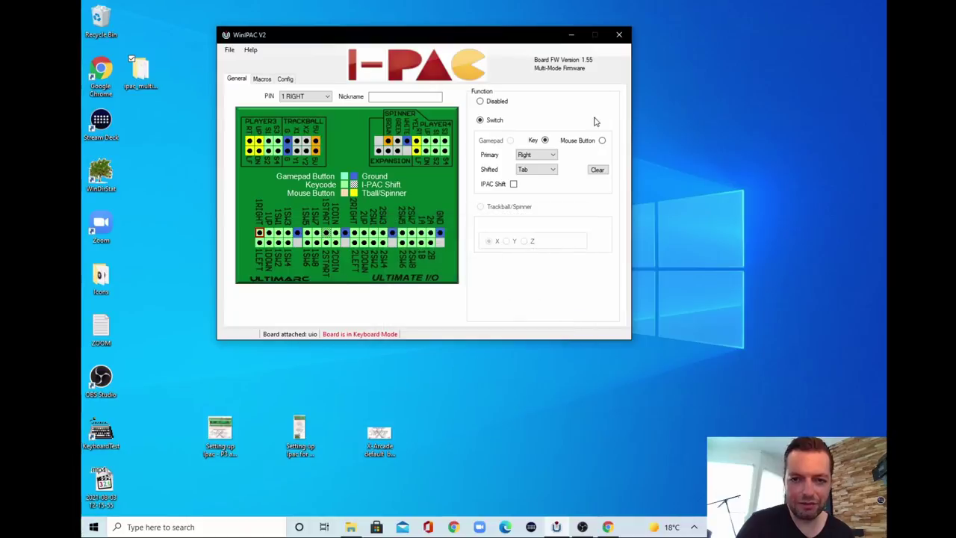
click(618, 34)
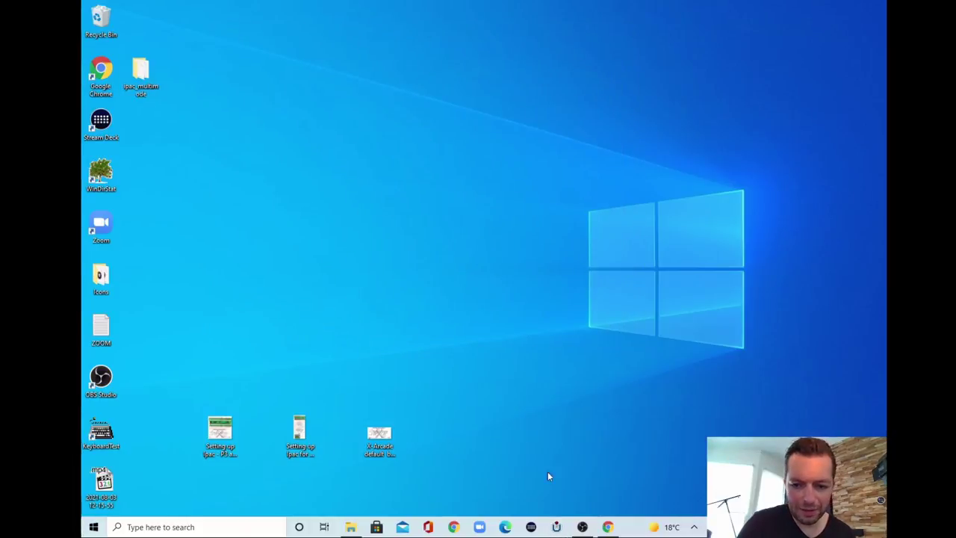
Relaunch the WinIPAC board configuration utility
right_click(557, 528)
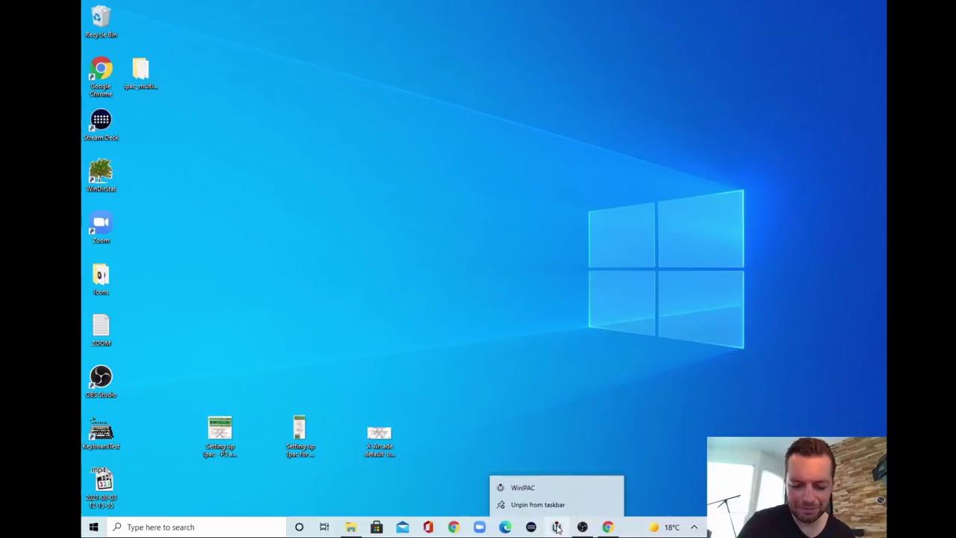
right_click(557, 485)
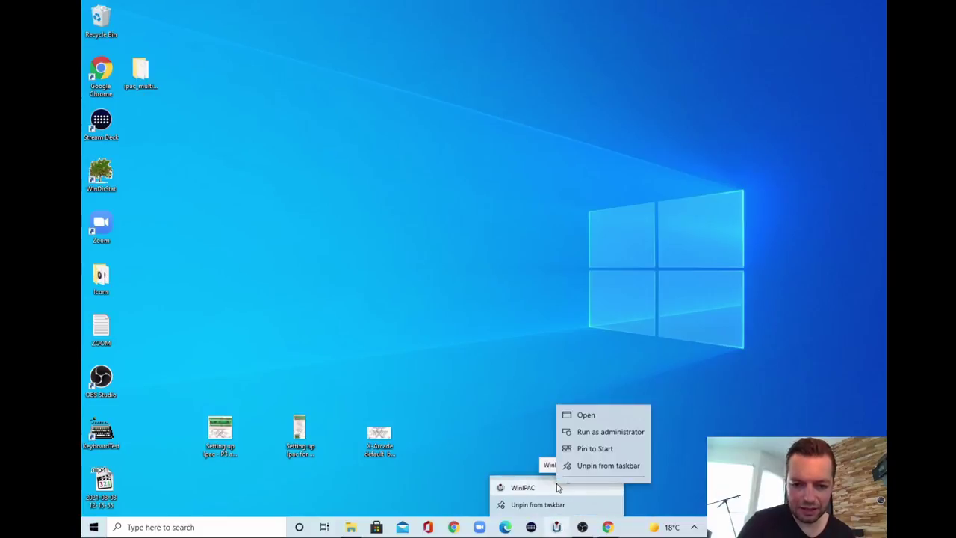
click(609, 417)
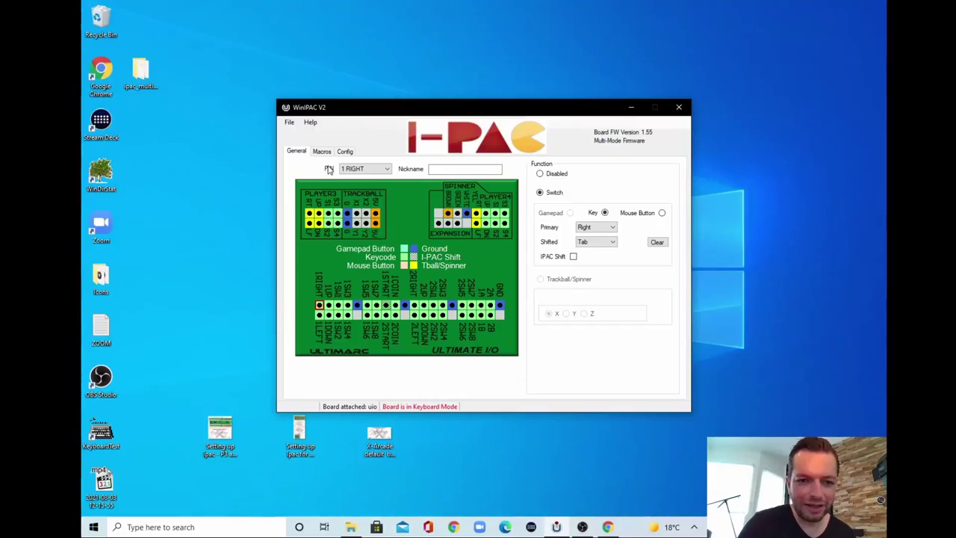
Start the board's firmware upgrade and download and install the required .NET Framework 3.5 Windows feature
click(290, 123)
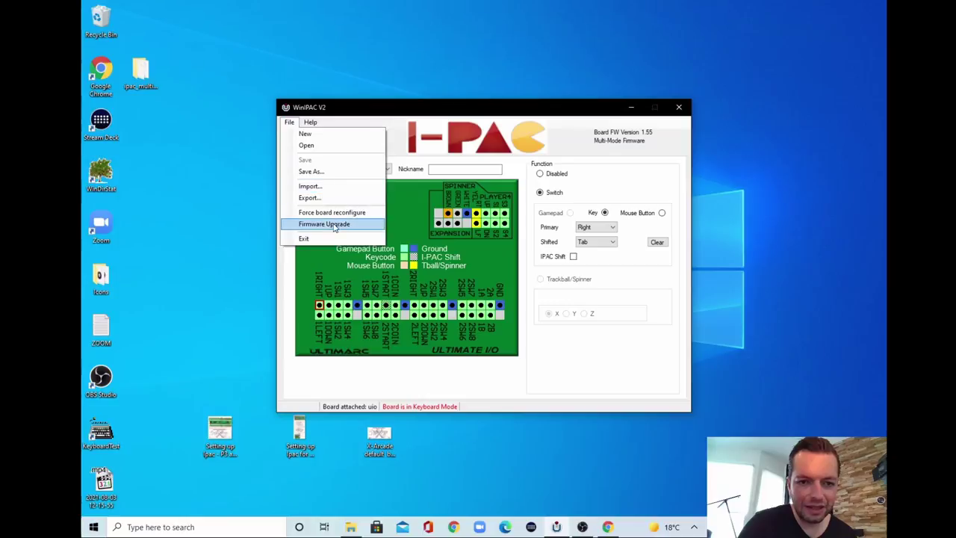
click(326, 225)
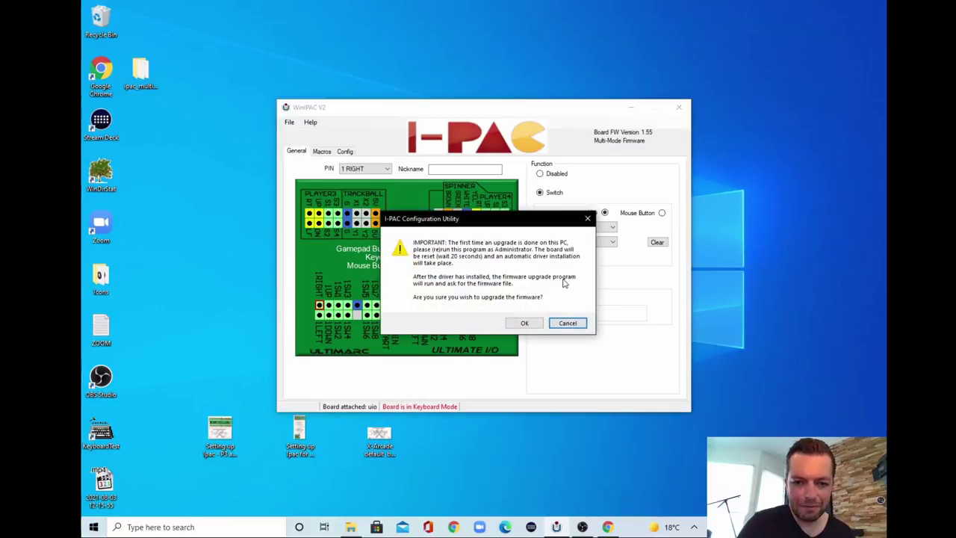
click(525, 323)
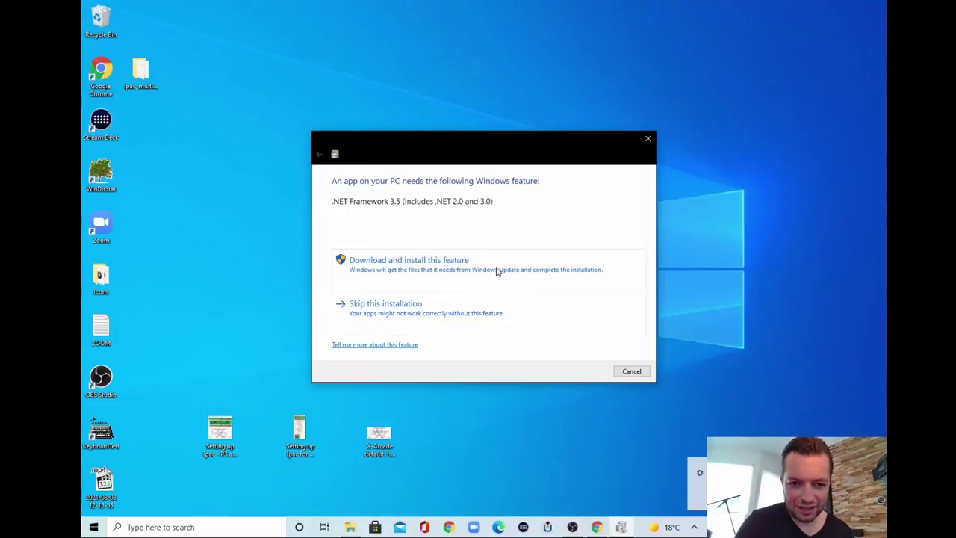
click(497, 271)
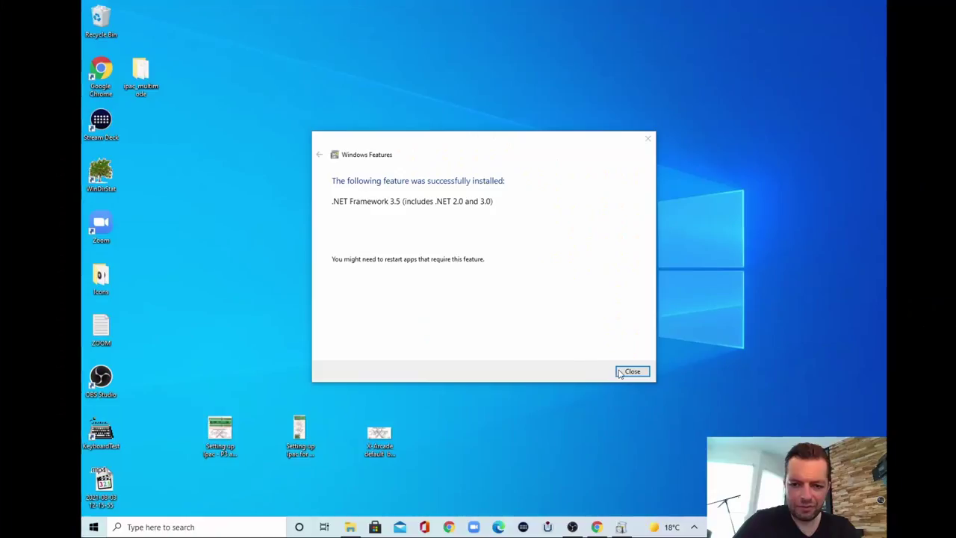
click(619, 373)
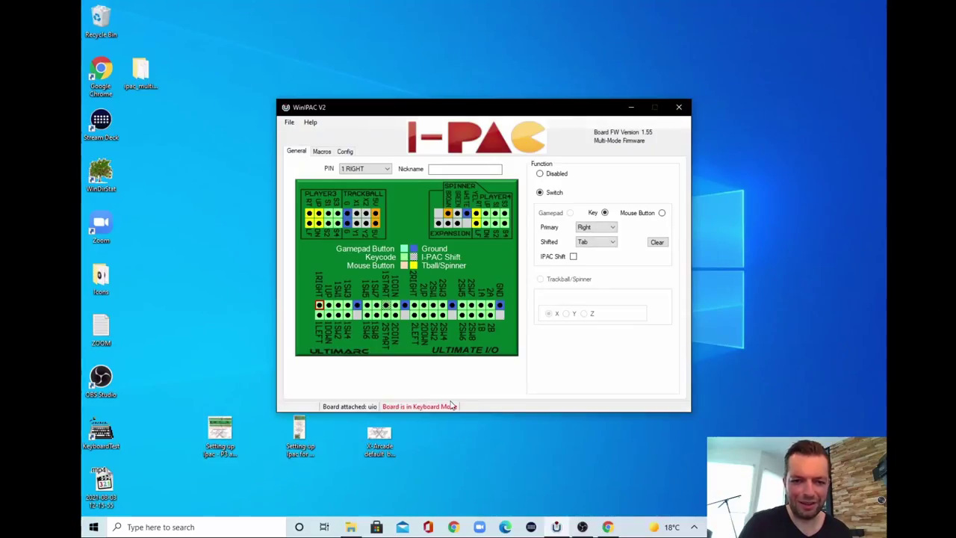
Restart the firmware upgrade in WinIPAC and agree to upgrade the attached board
click(288, 125)
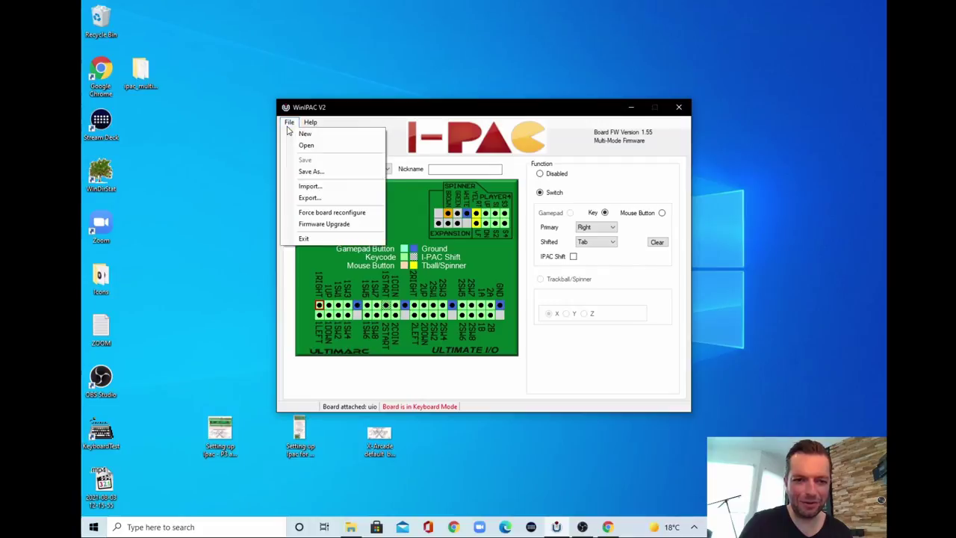
click(338, 224)
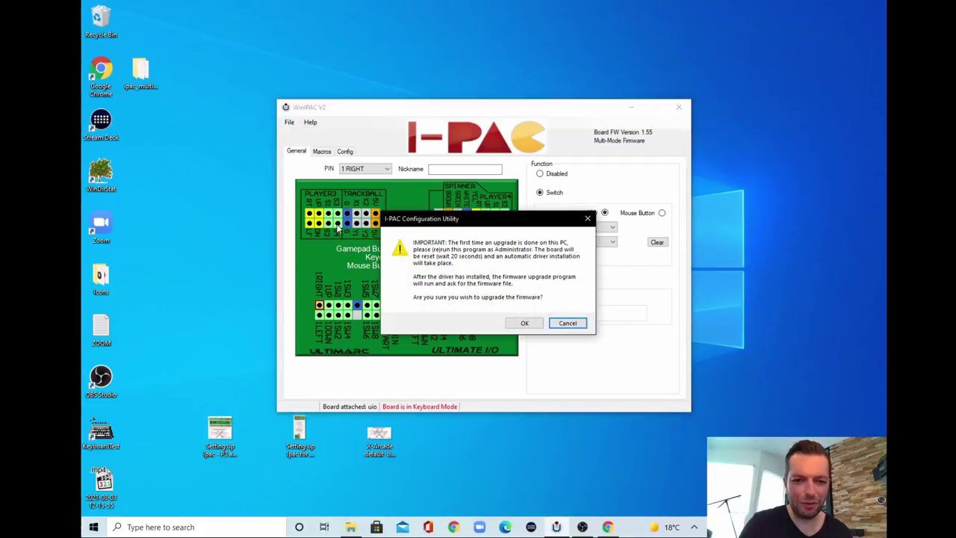
click(525, 322)
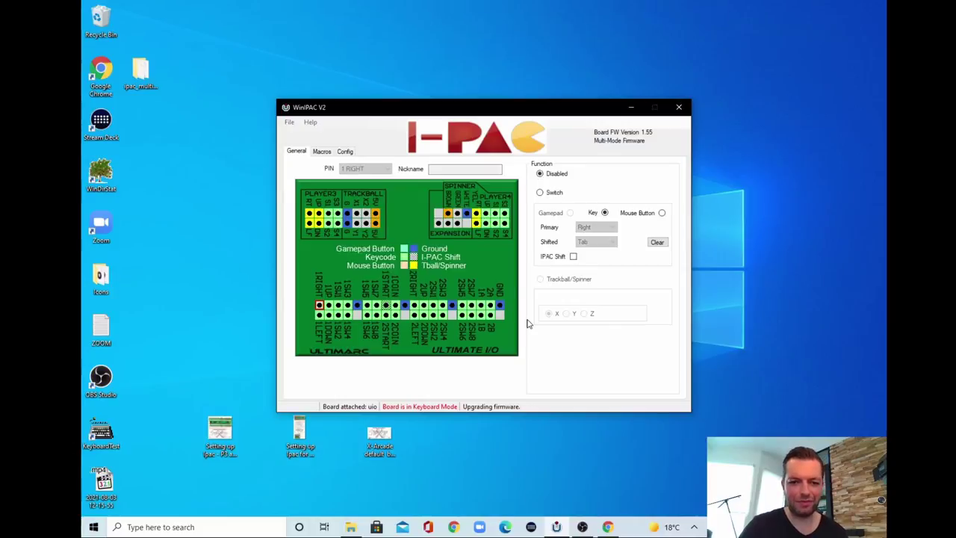